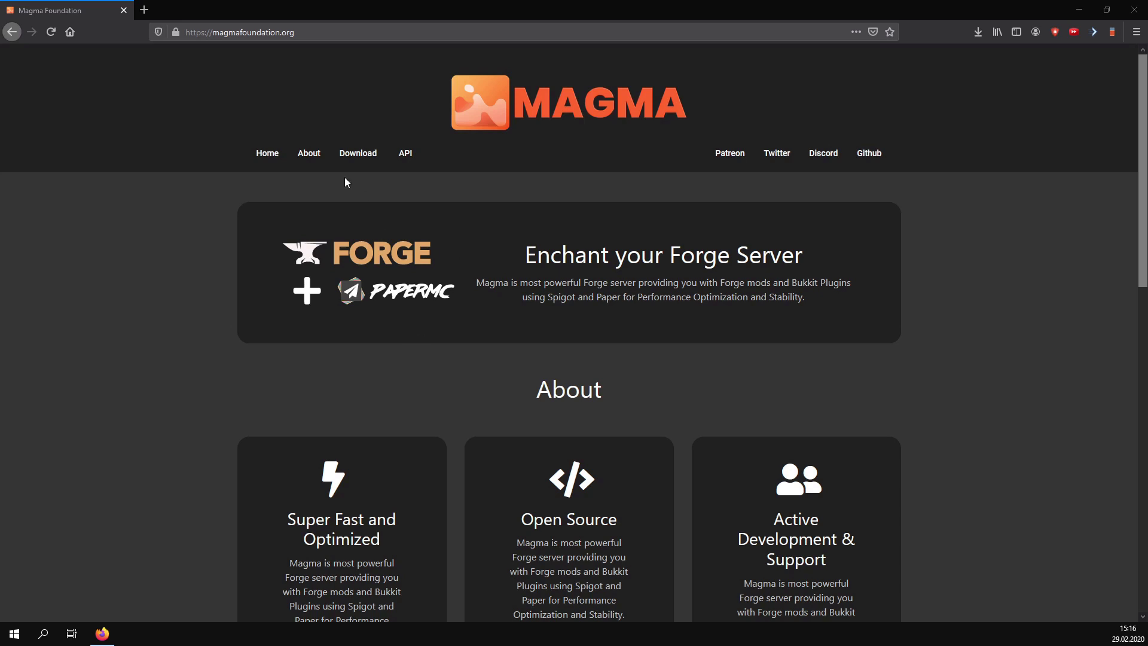
- Download the latest Magma 1.12 server build, Magma-776897d-server.jar, from the Magma Foundation site and save the file
left_click(357, 153)
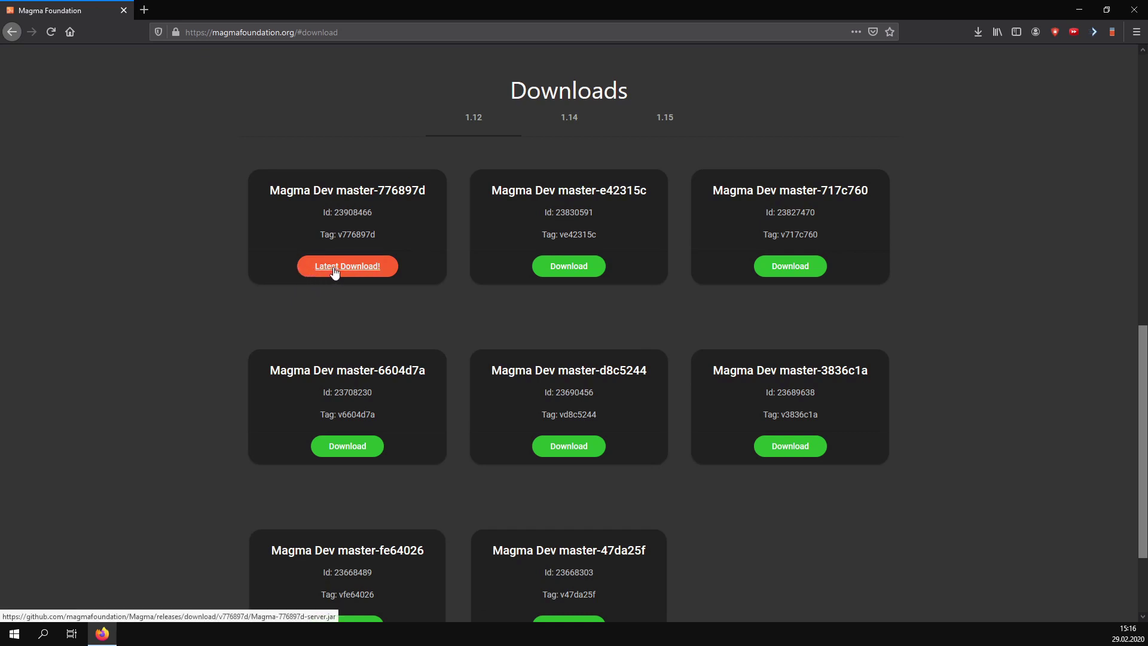
left_click(337, 271)
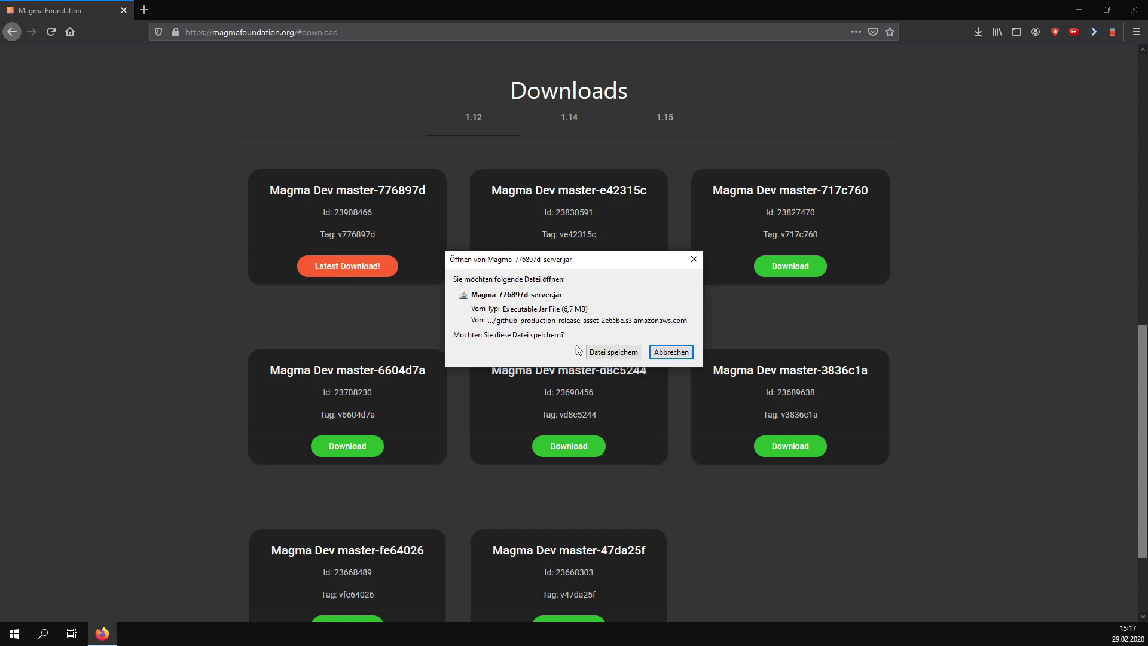
left_click(598, 351)
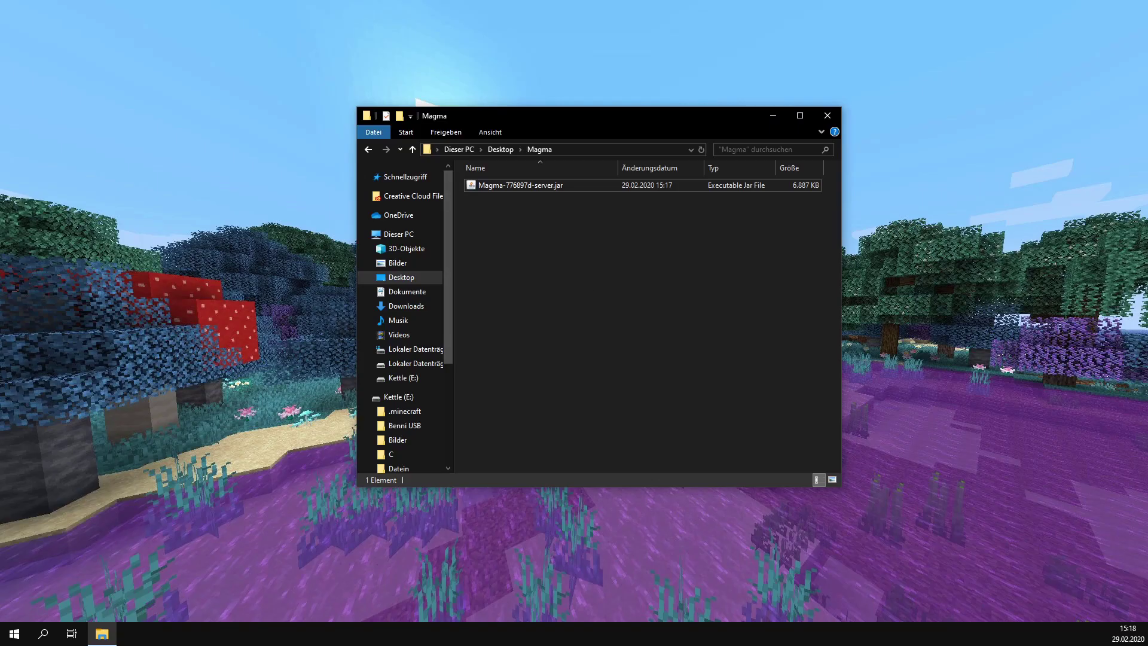
- Create a new text document in the Magma folder and name it start.bat, replacing the .txt extension
right_click(542, 257)
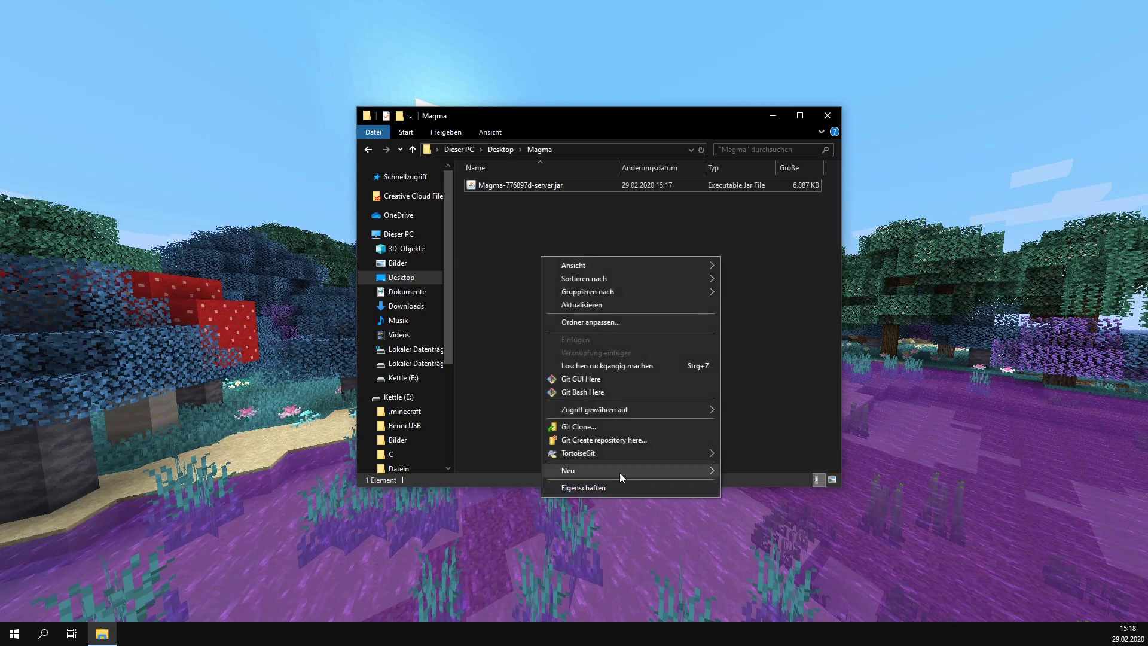
mouse_move(615, 470)
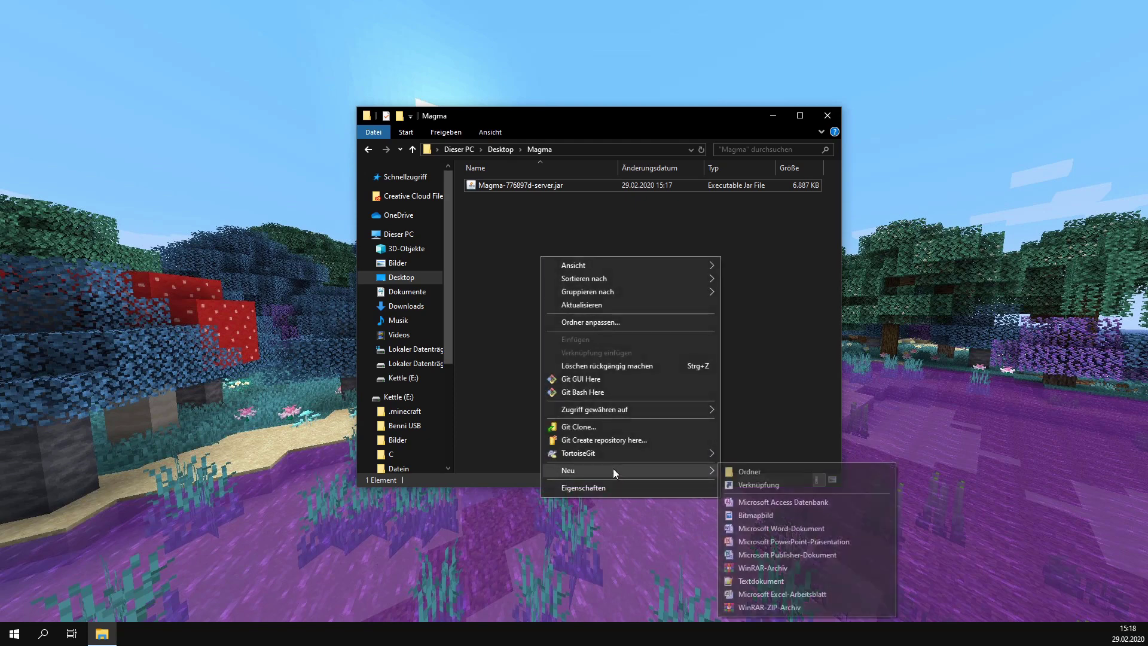
left_click(759, 580)
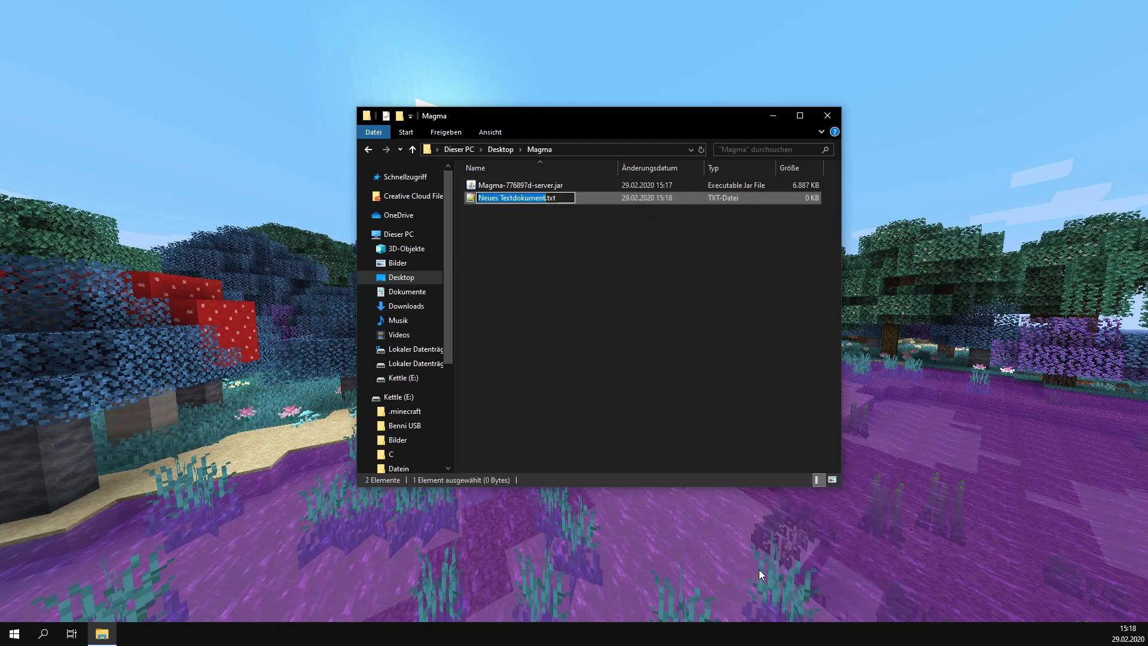
key("ctrl+a")
type("s")
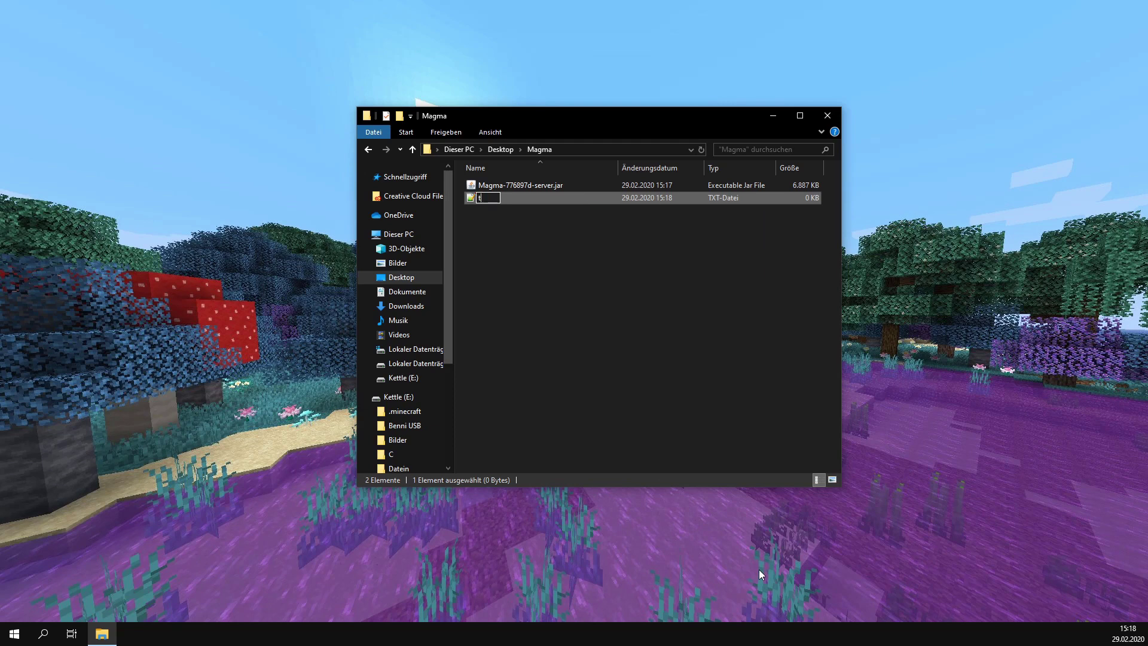
type("tart.bat")
key("Return")
key("Return")
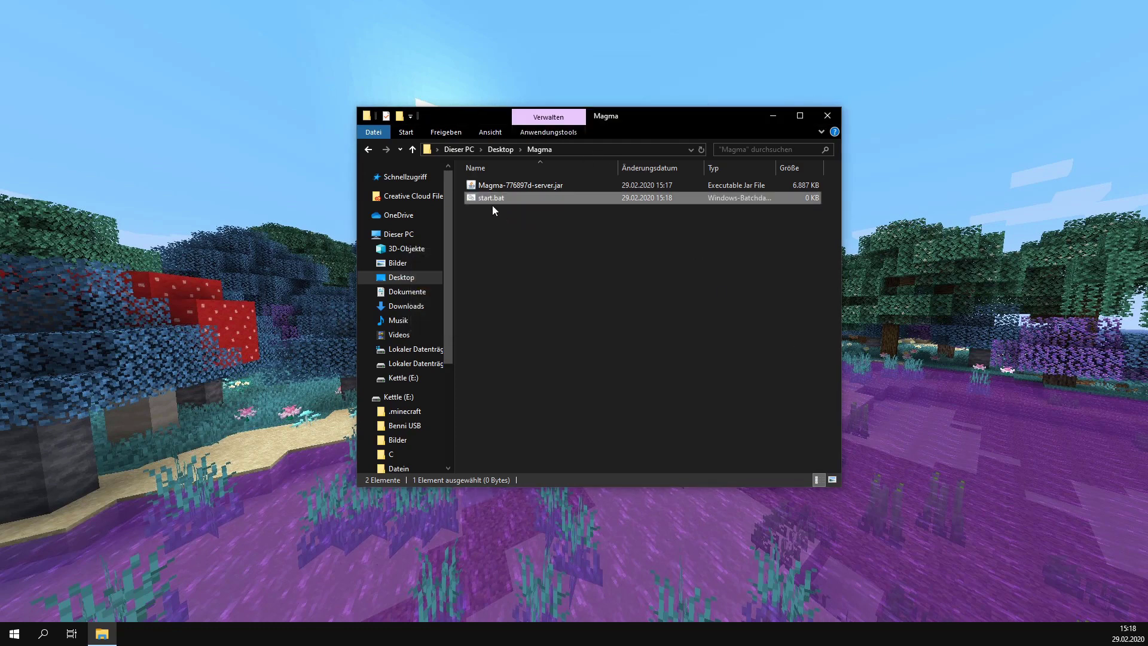
- Edit start.bat to contain "java -Xmx2G -jar magma-server.jar", save it and close the editor
right_click(489, 201)
left_click(519, 223)
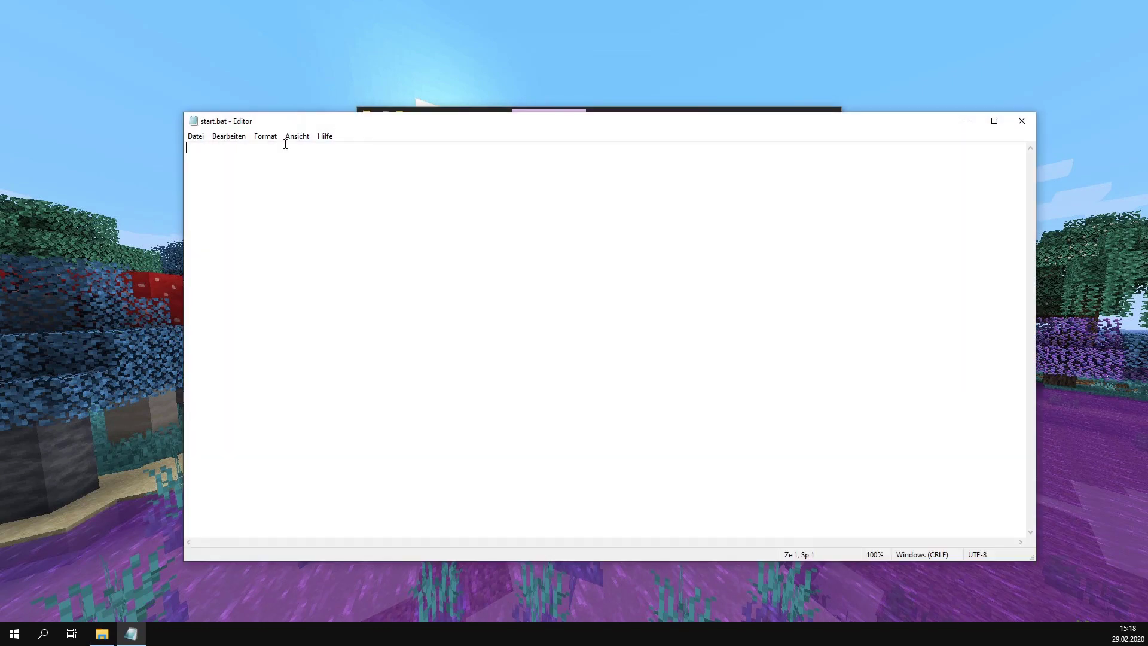
type("java -Xmx2G")
key("shift+Left")
key("End")
type("-jar magma-server.jar")
key("ctrl+s")
left_click(1029, 122)
- Rename the downloaded Magma jar in the Magma folder to magma-server.jar
left_click(512, 185)
right_click(503, 182)
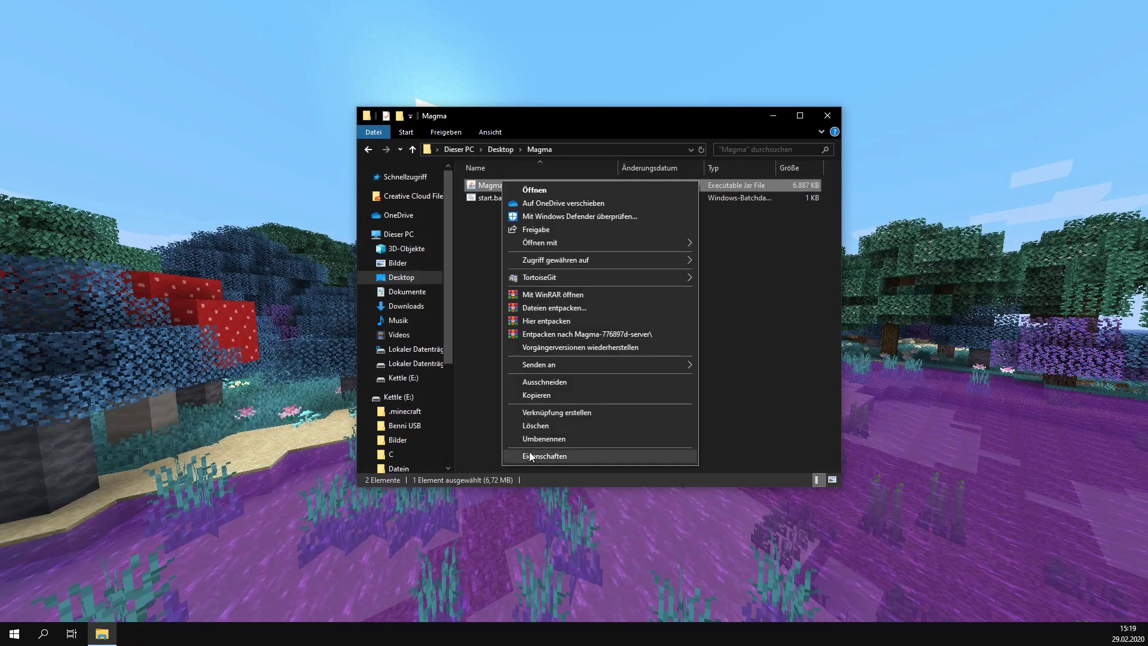
left_click(530, 440)
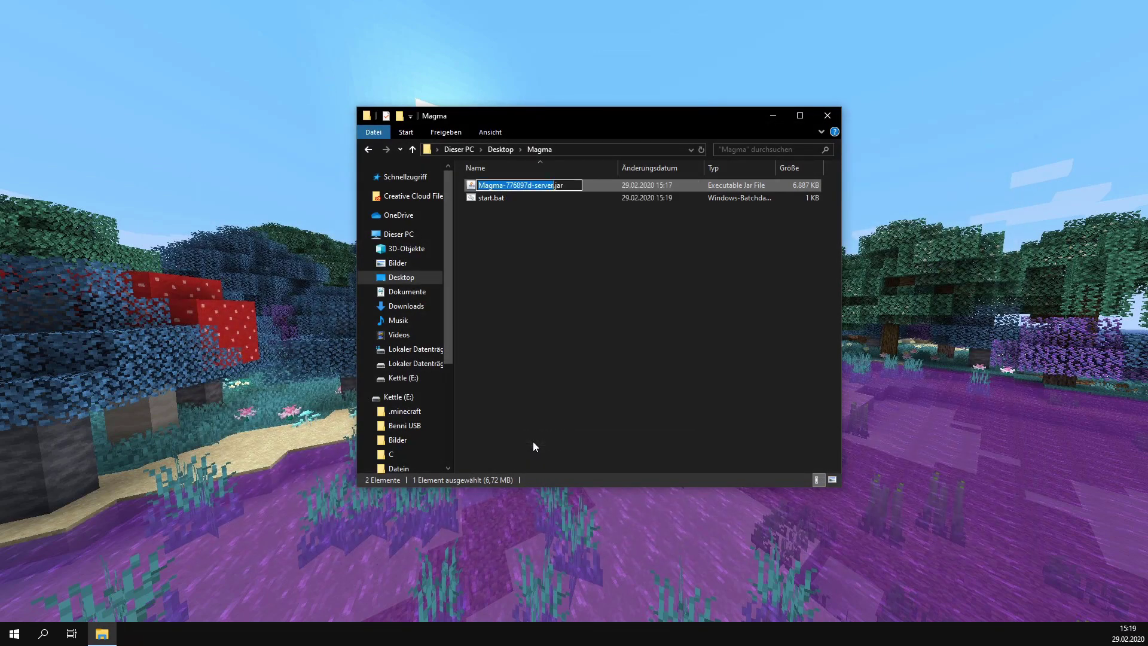
type("magma-ser")
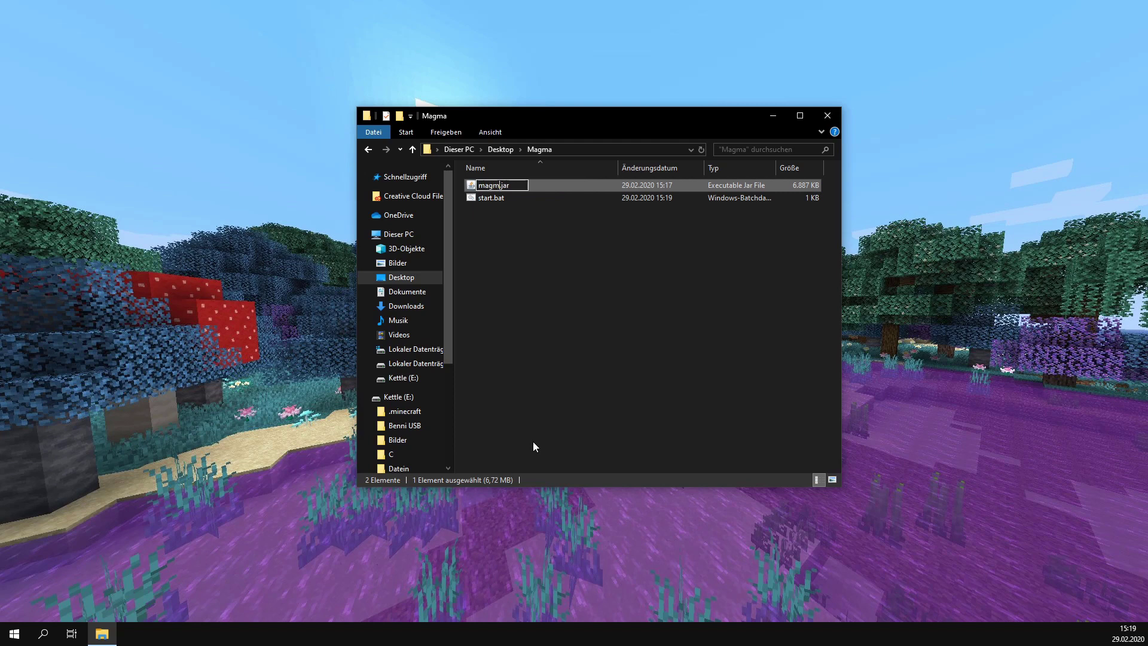
type("ver")
key("Return")
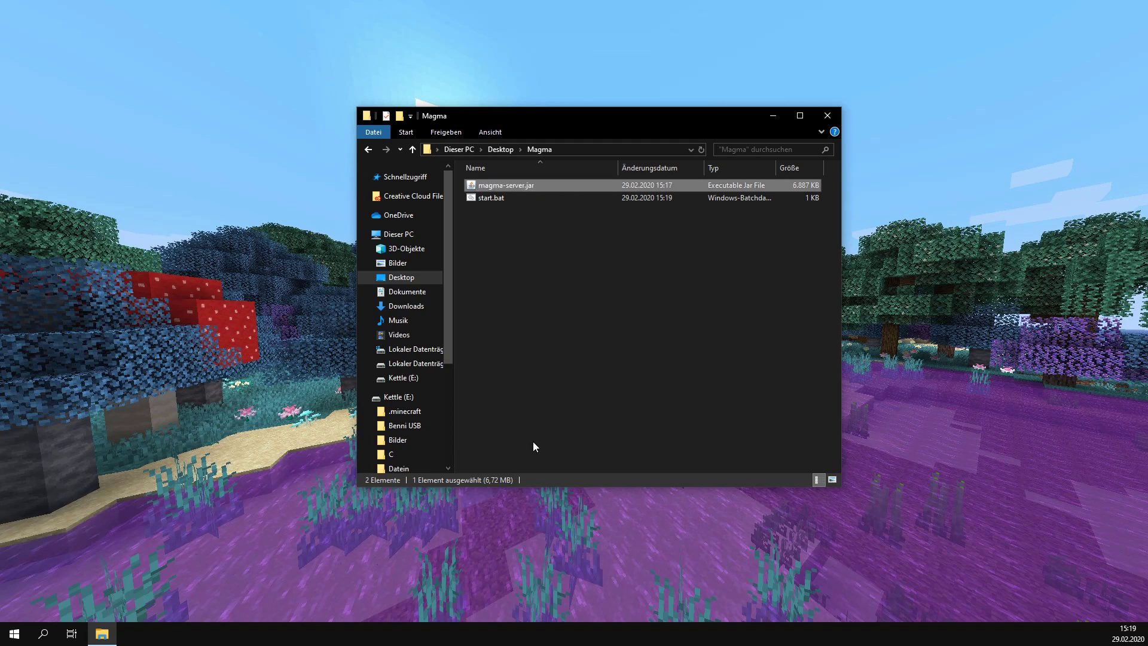
- Run start.bat to launch the Magma server and generate its initial files
double_click(515, 197)
left_click_drag(583, 153, 650, 154)
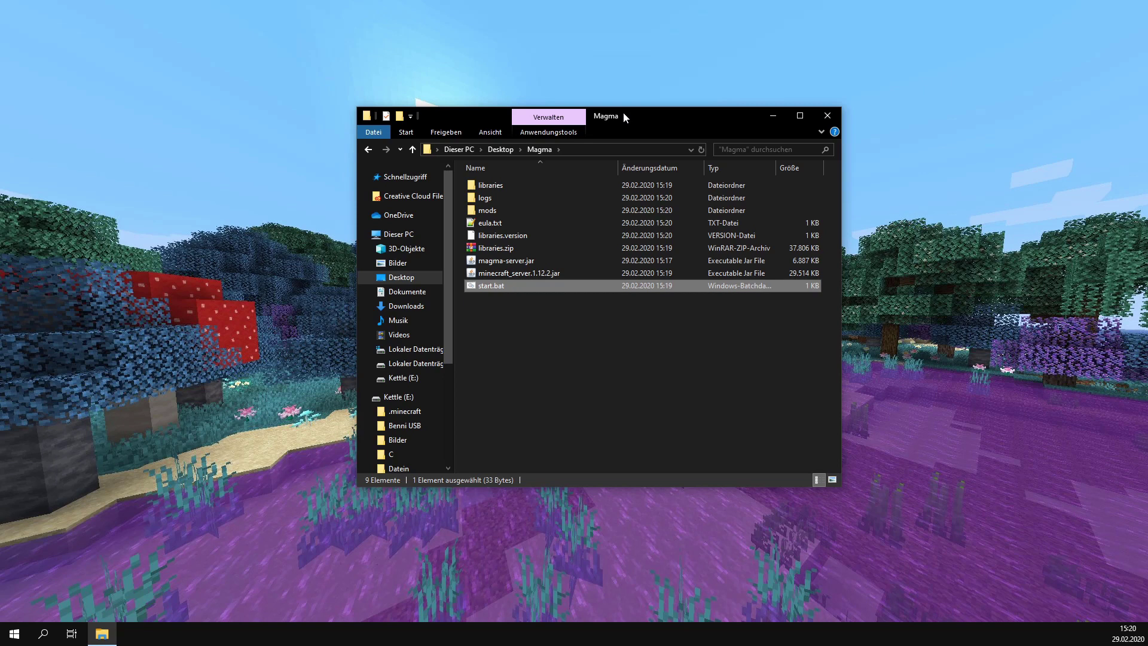
- Set eula=true in eula.txt, save and close the file, and start the server again with start.bat
double_click(492, 225)
left_click(76, 81)
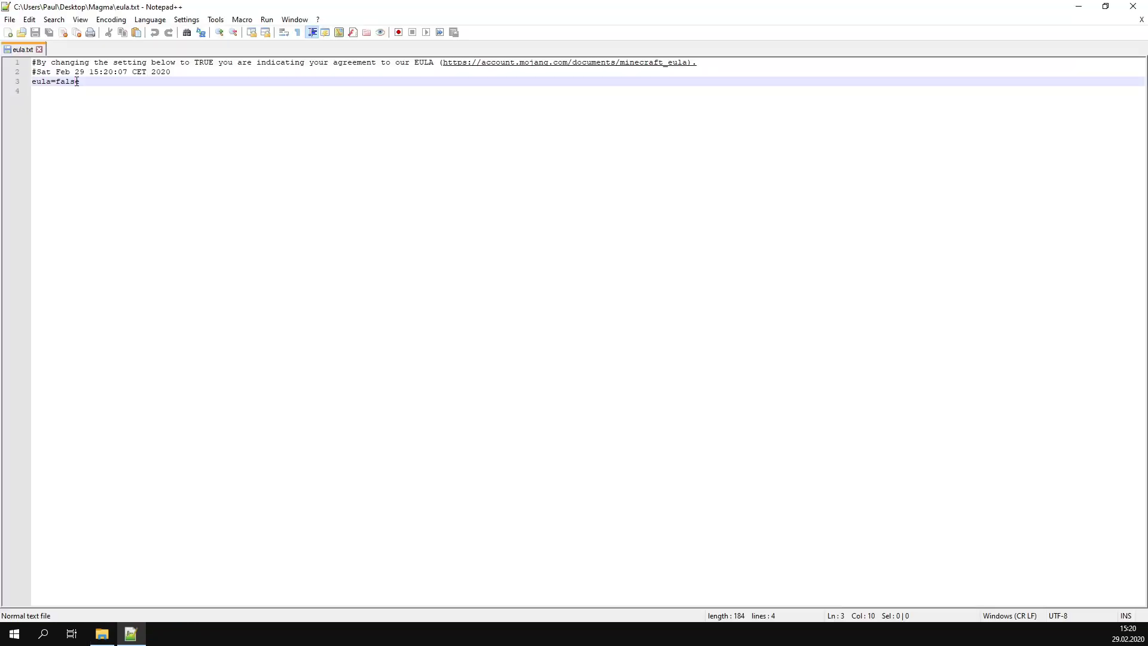
double_click(64, 78)
type("true")
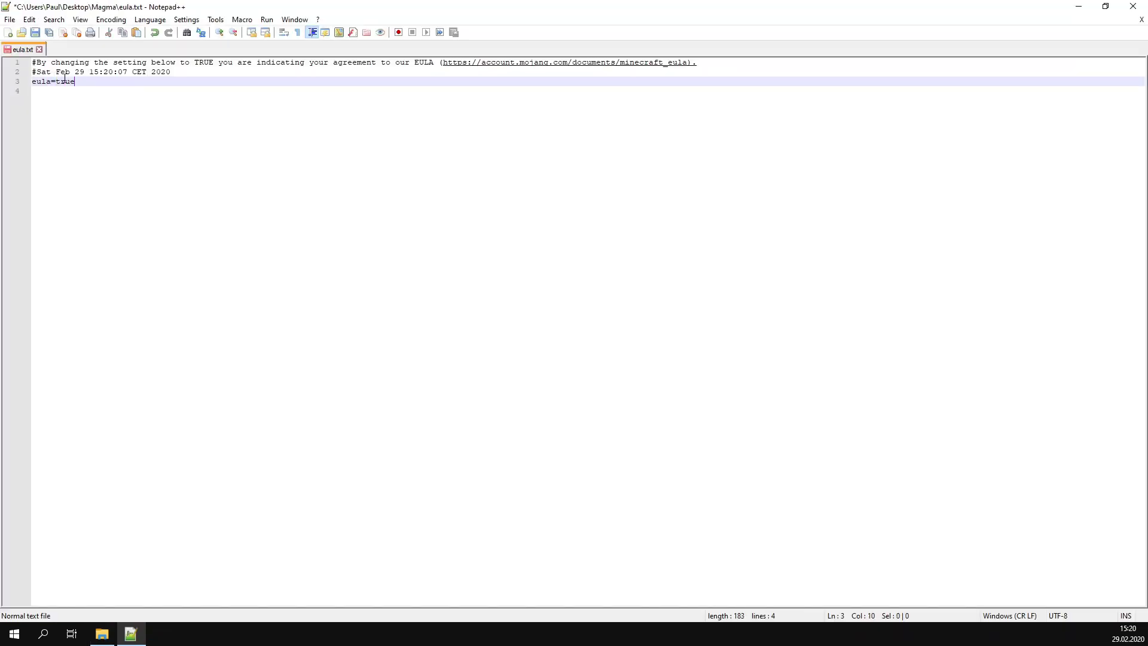
key("ctrl+s")
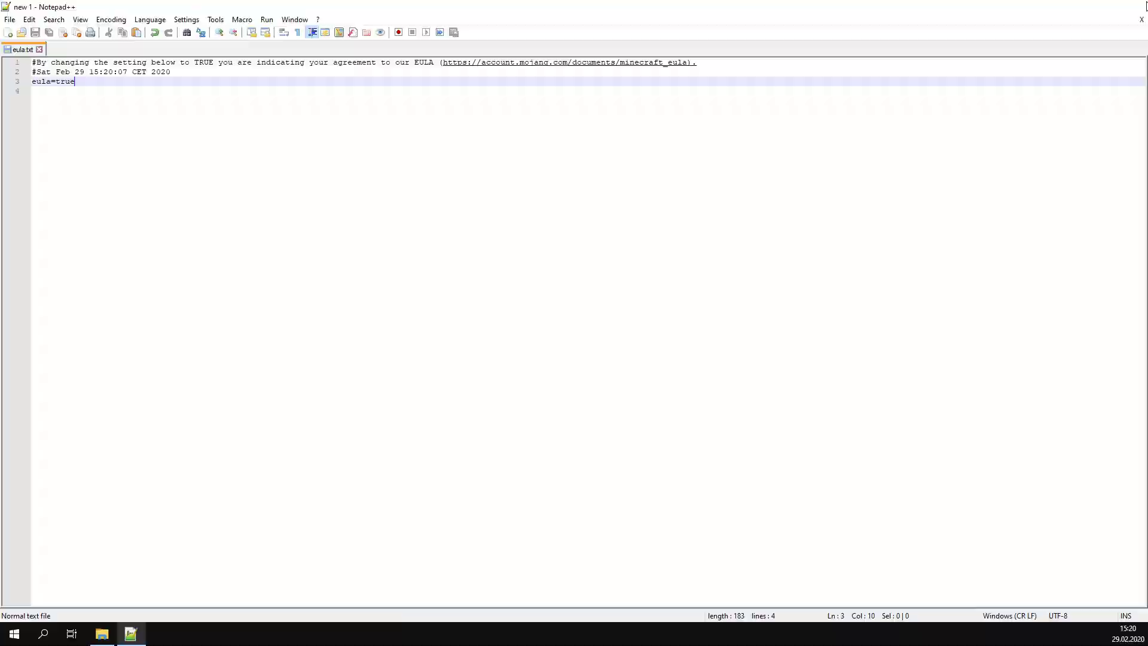
key("alt+F4")
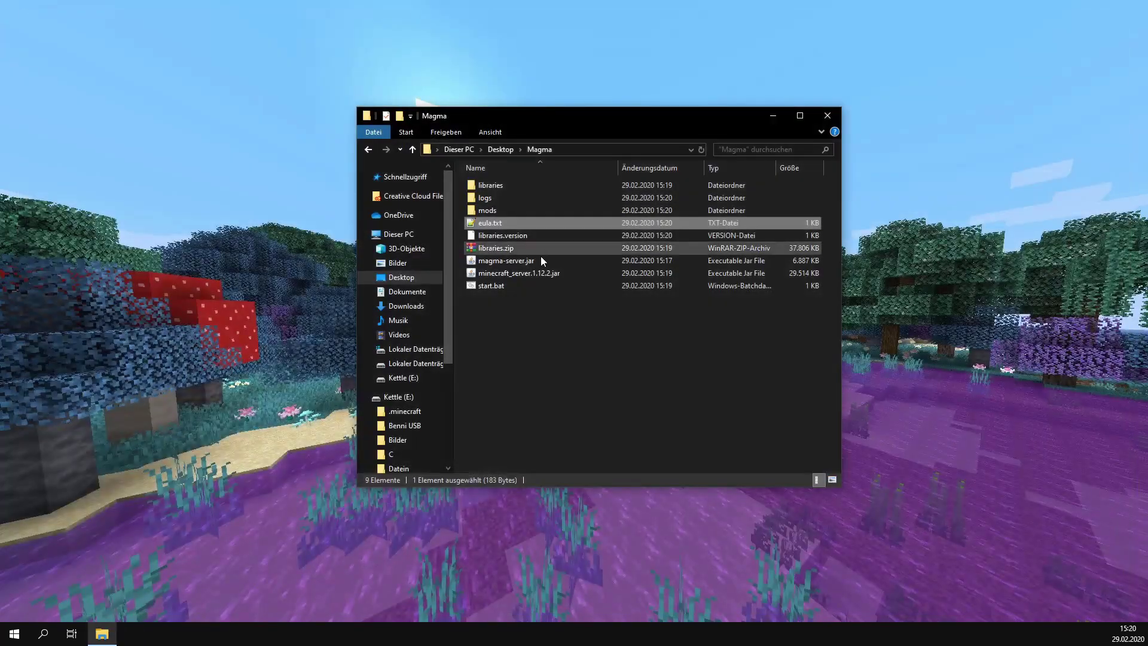
double_click(512, 284)
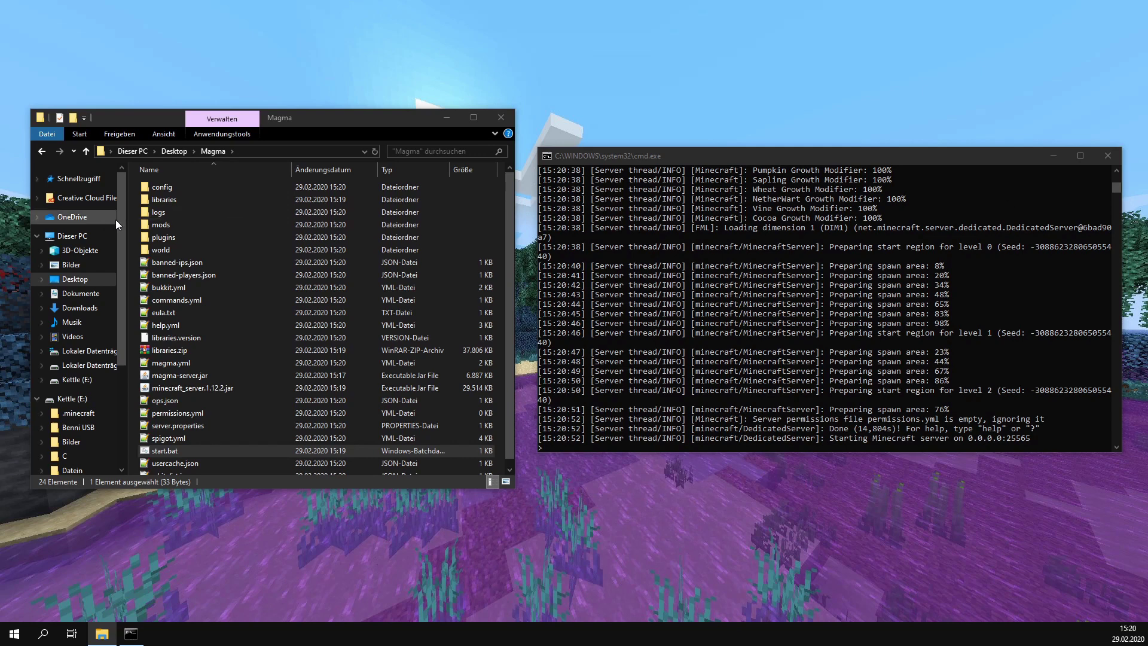
- Paste the copied Chisel and CTM mod jars into the mods folder and EssentialsX-2.17.2.0.jar into the plugins folder
double_click(169, 228)
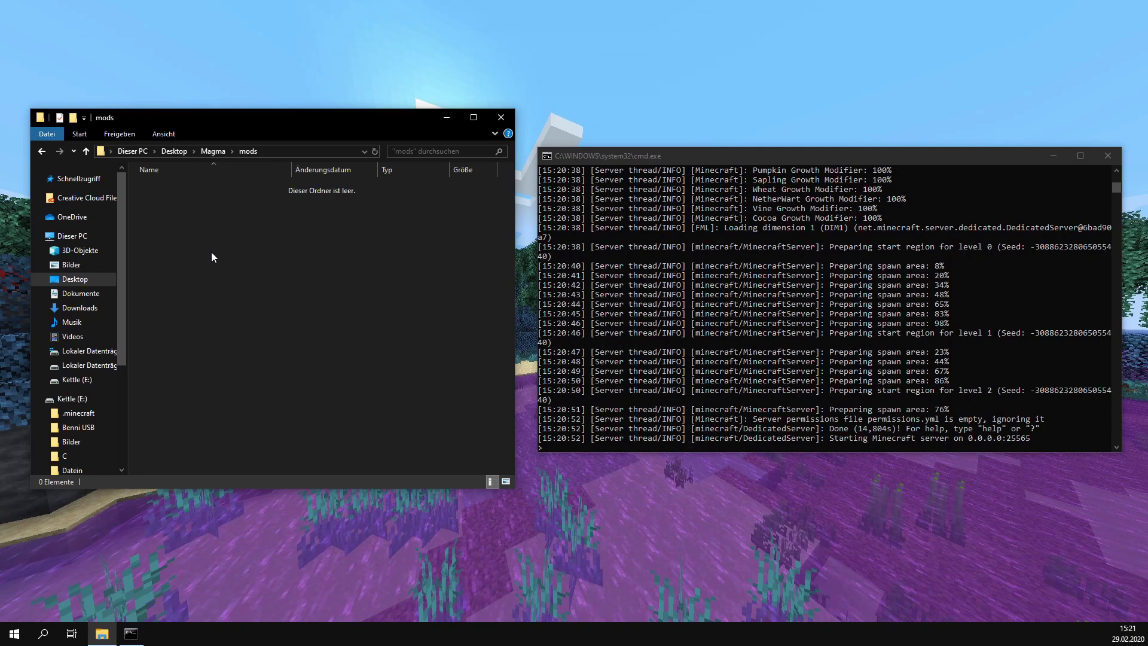
key("ctrl+v")
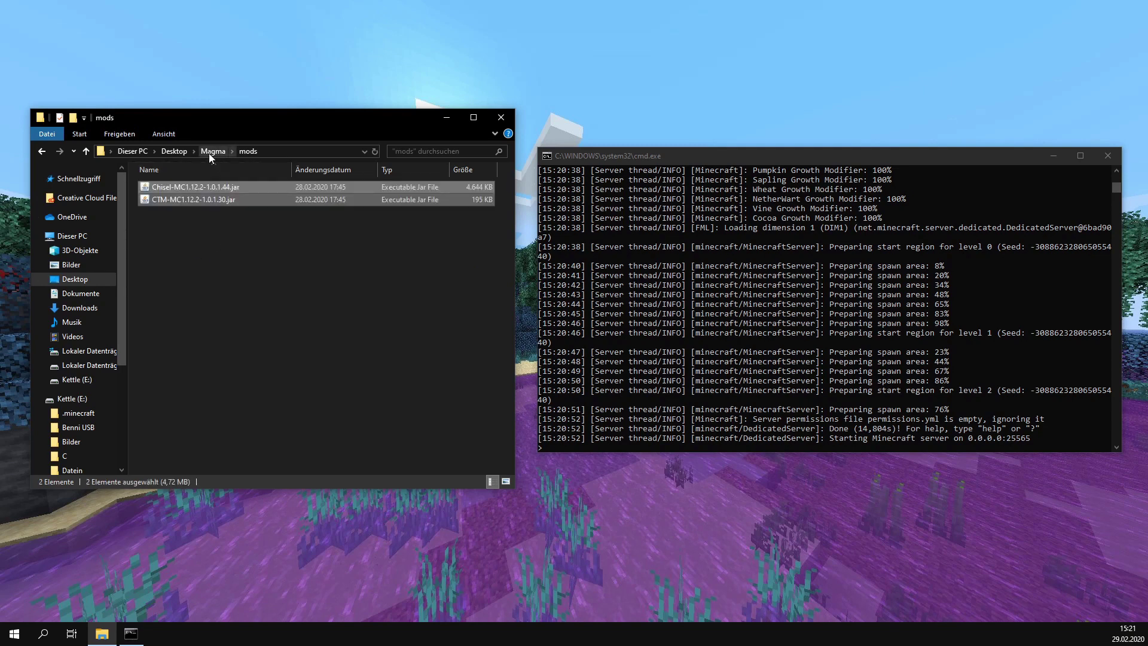
left_click(213, 151)
double_click(177, 237)
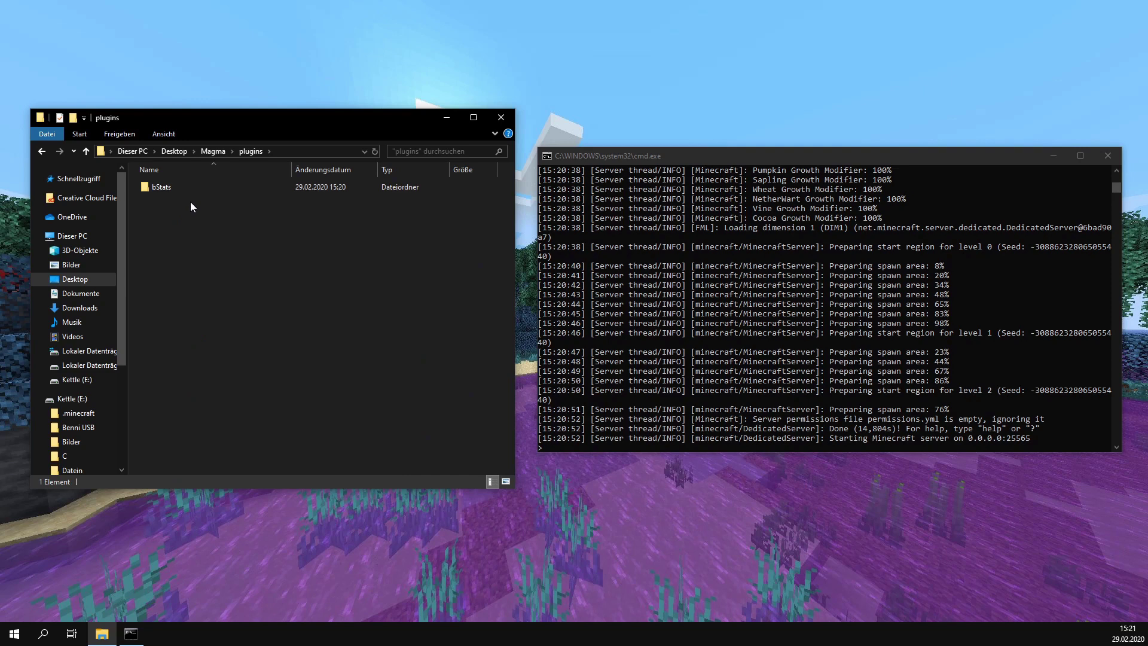
key("ctrl+v")
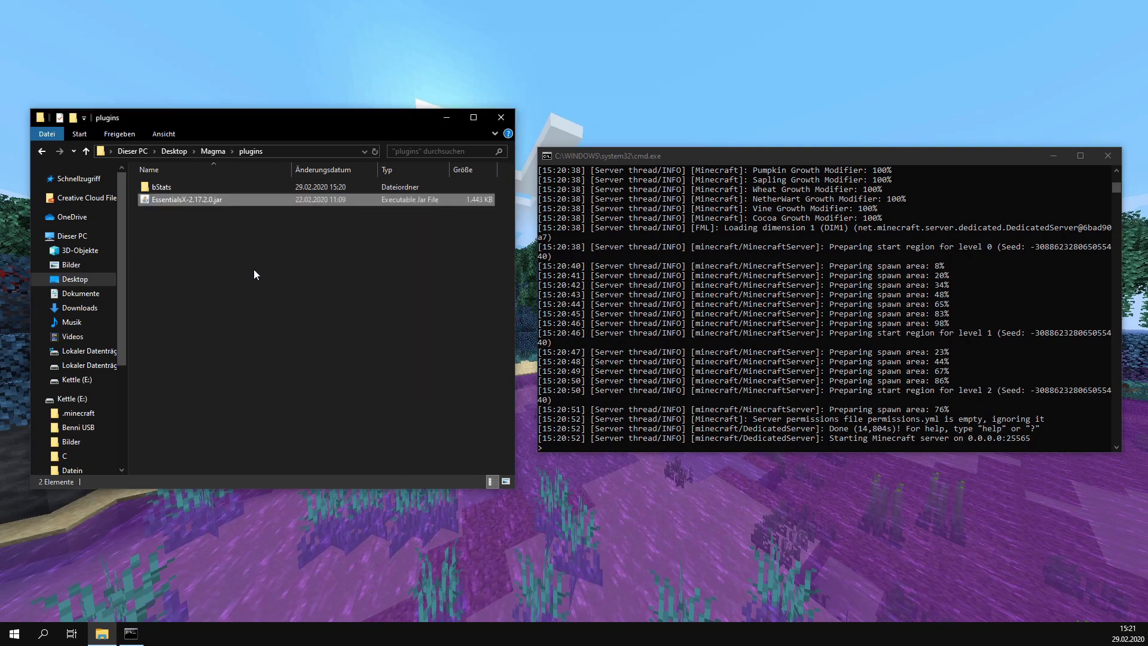
left_click(185, 253)
- In Minecraft 1.12.2, connect directly to the multiplayer server at localhost
left_click(632, 347)
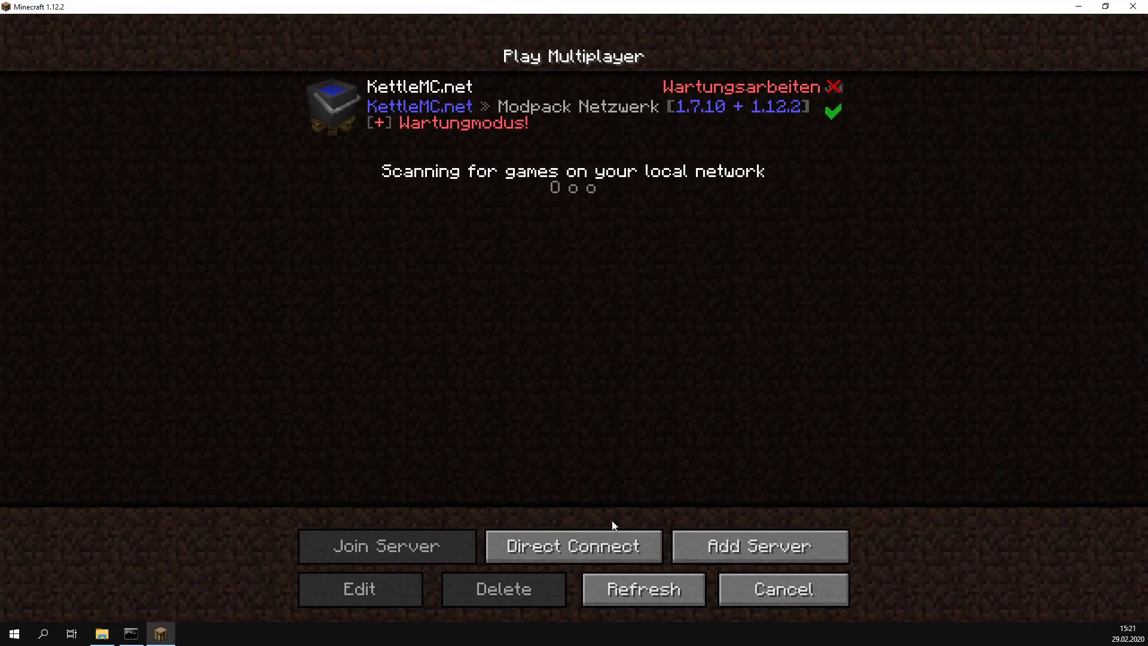
left_click(582, 548)
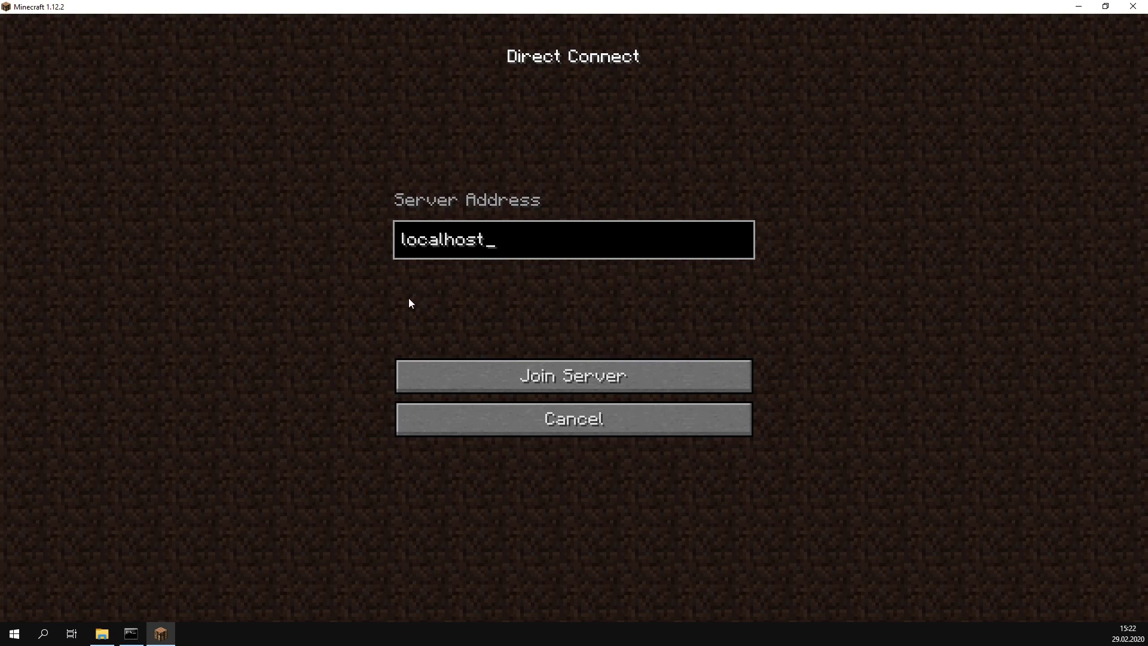
left_click(542, 377)
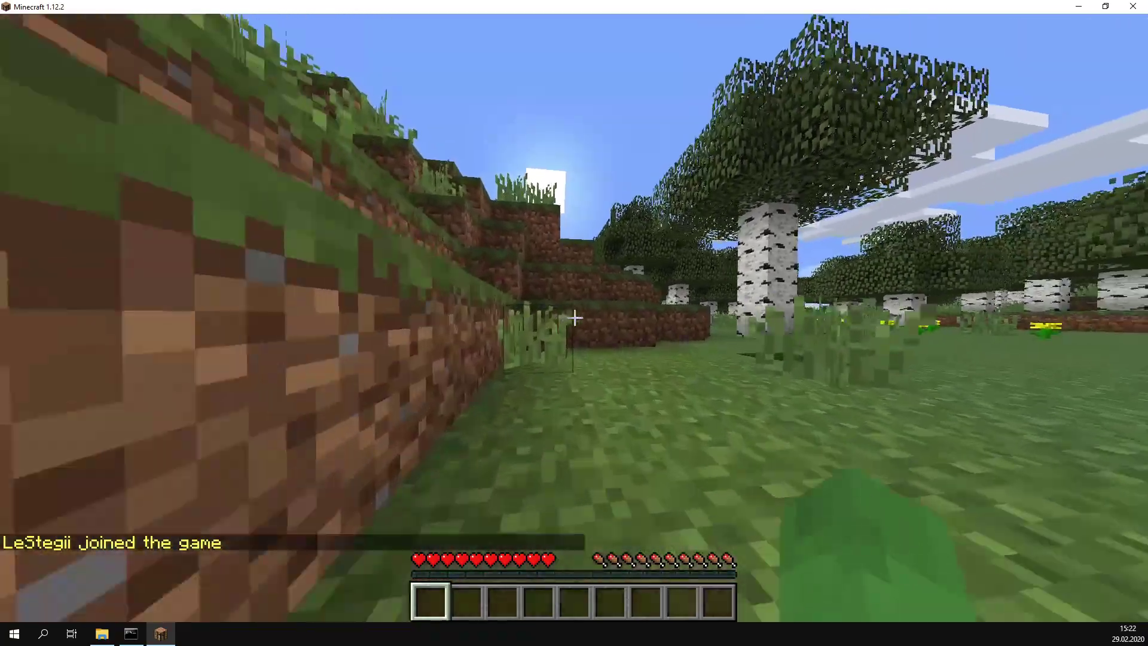
mouse_move(574, 317)
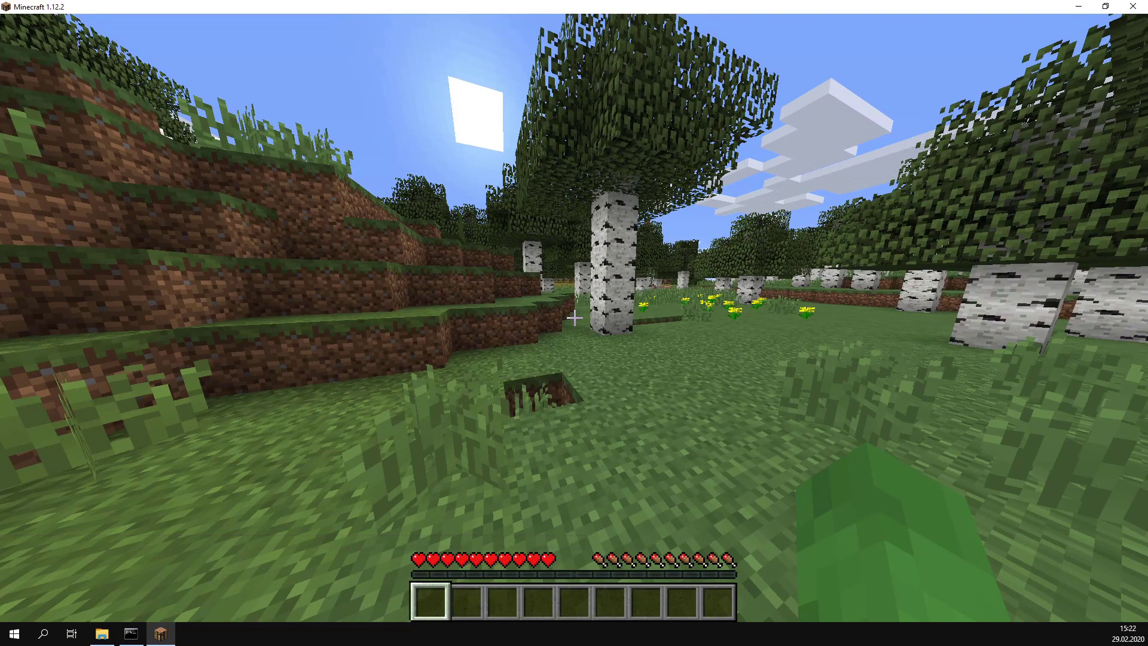
- Switch the player to creative mode with the chat command /gm 1
type("t/")
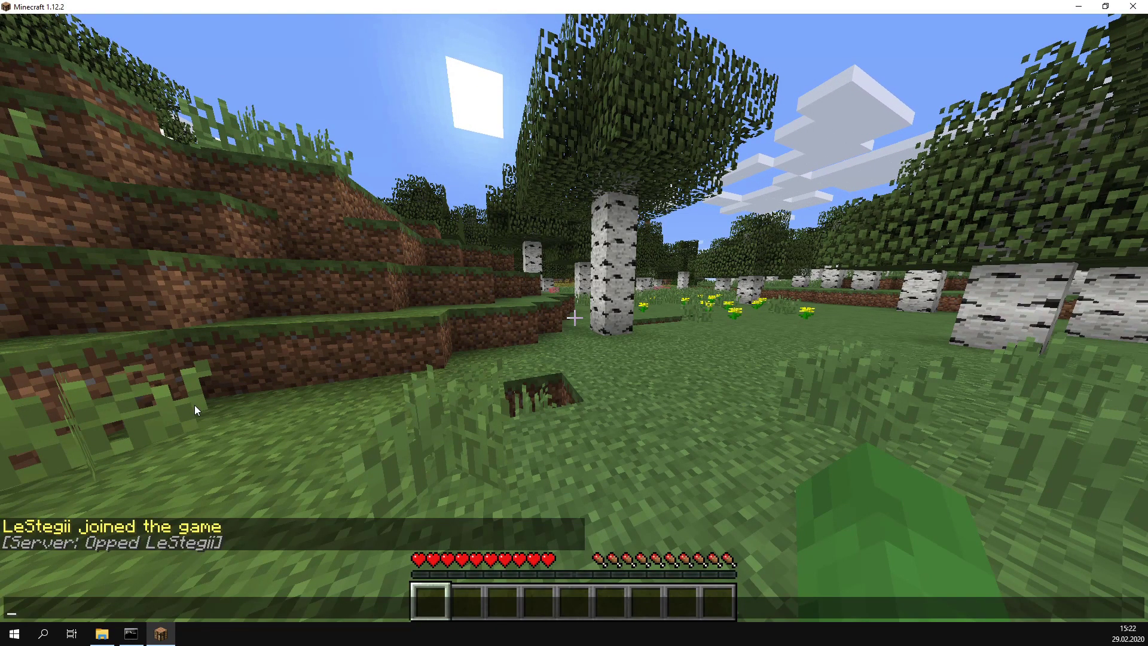
type("gm 1")
key("Return")
- List the server's installed plugins with the chat command /pl
key("t")
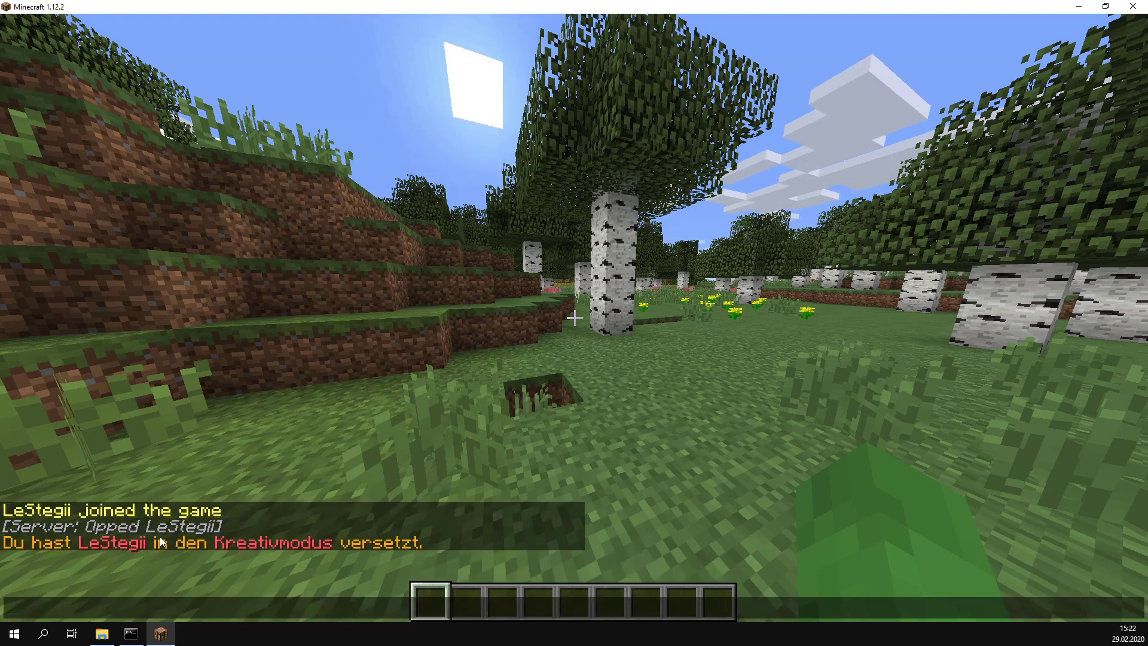
type("/pl")
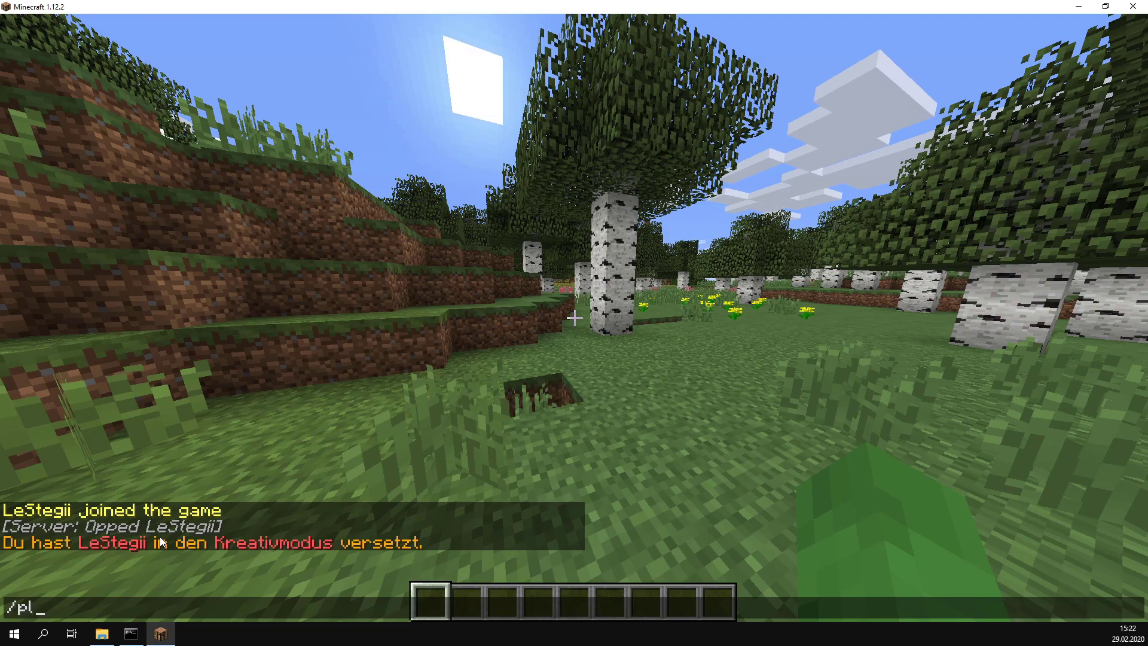
key("Return")
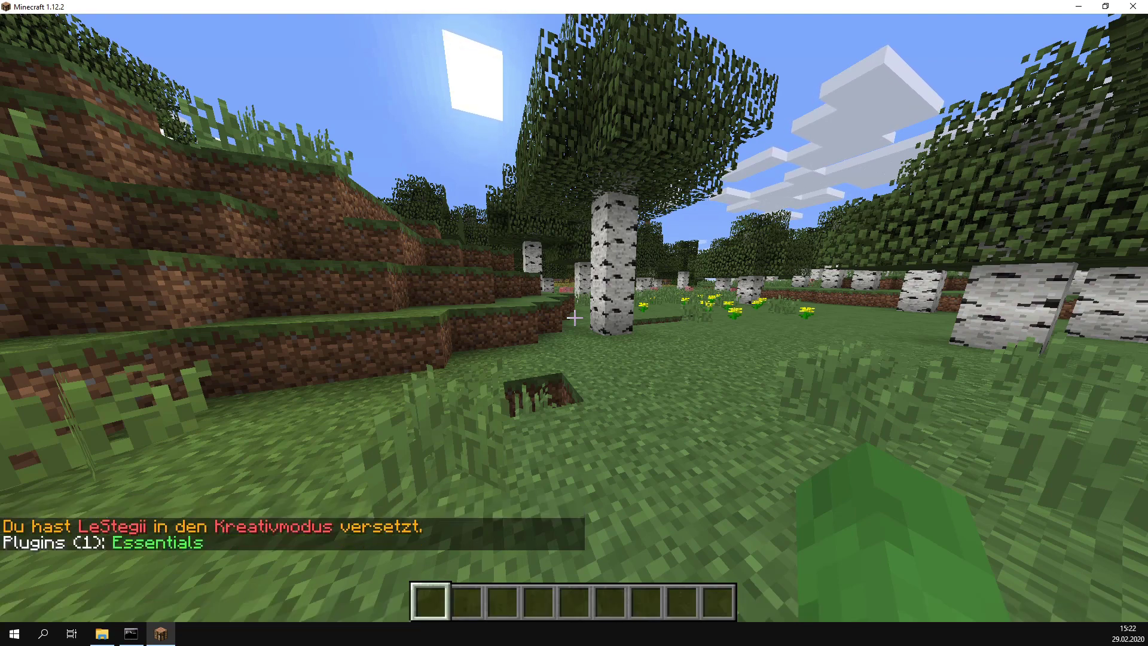
- Put a pink block from the Chisel creative inventory into the fourth hotbar slot and place several in the world
key("e")
scroll(487, 305, "down", 5)
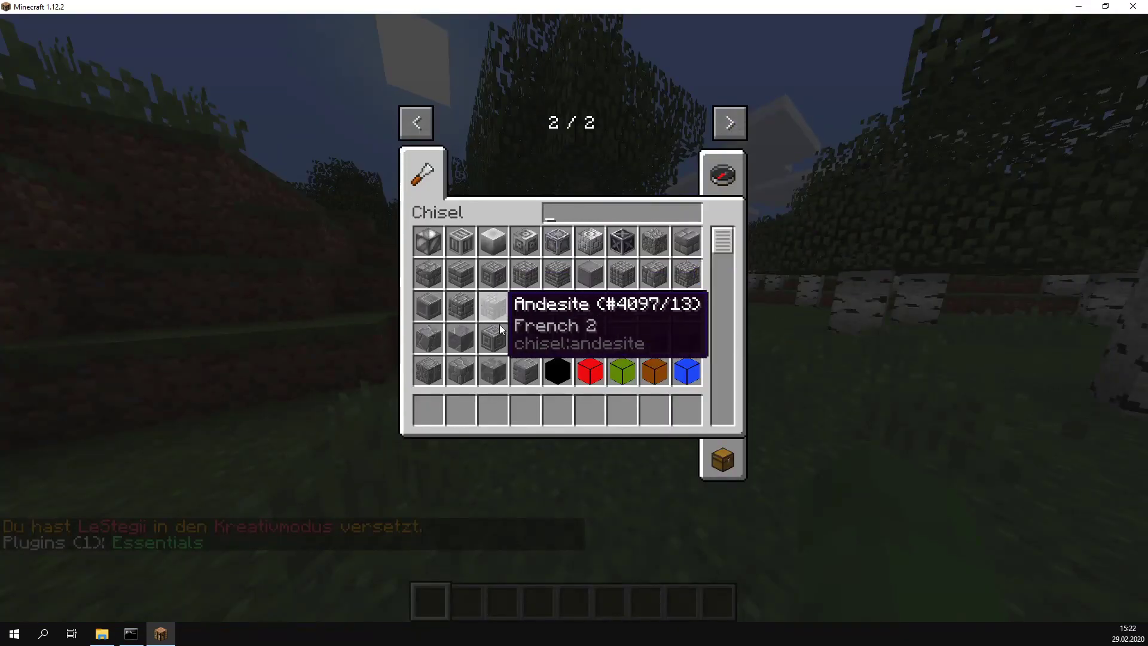
left_click(557, 241)
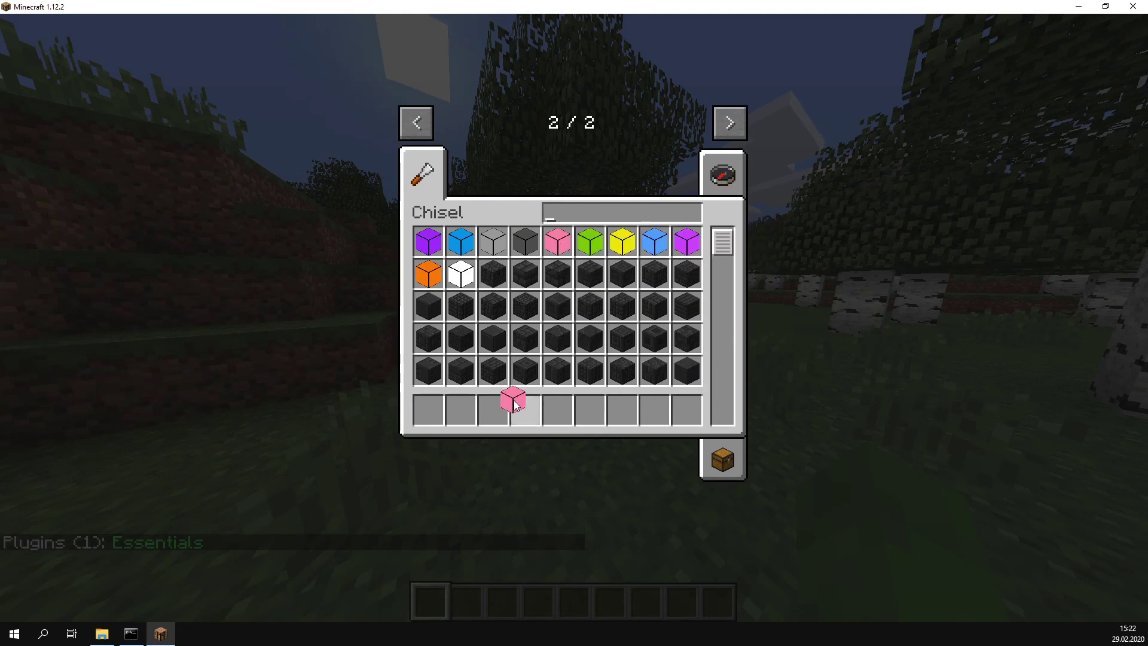
left_click(525, 410)
key("e")
key("4")
right_click(574, 317)
right_click(574, 317)
right_click(574, 317)
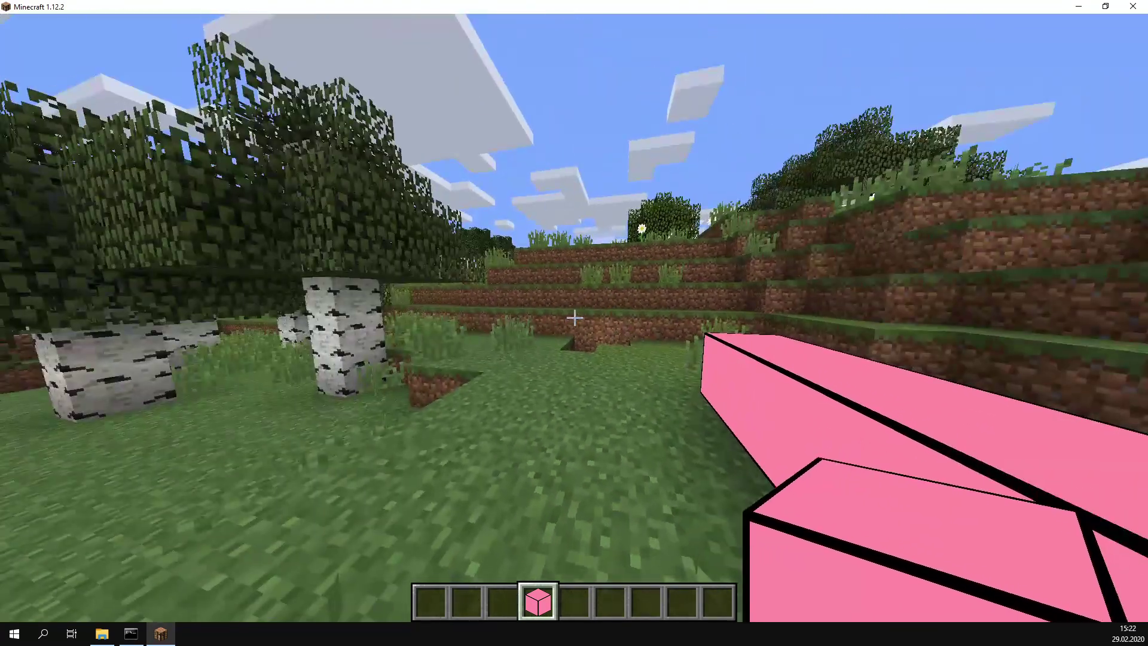
scroll(574, 317, "down", 1)
key("w")
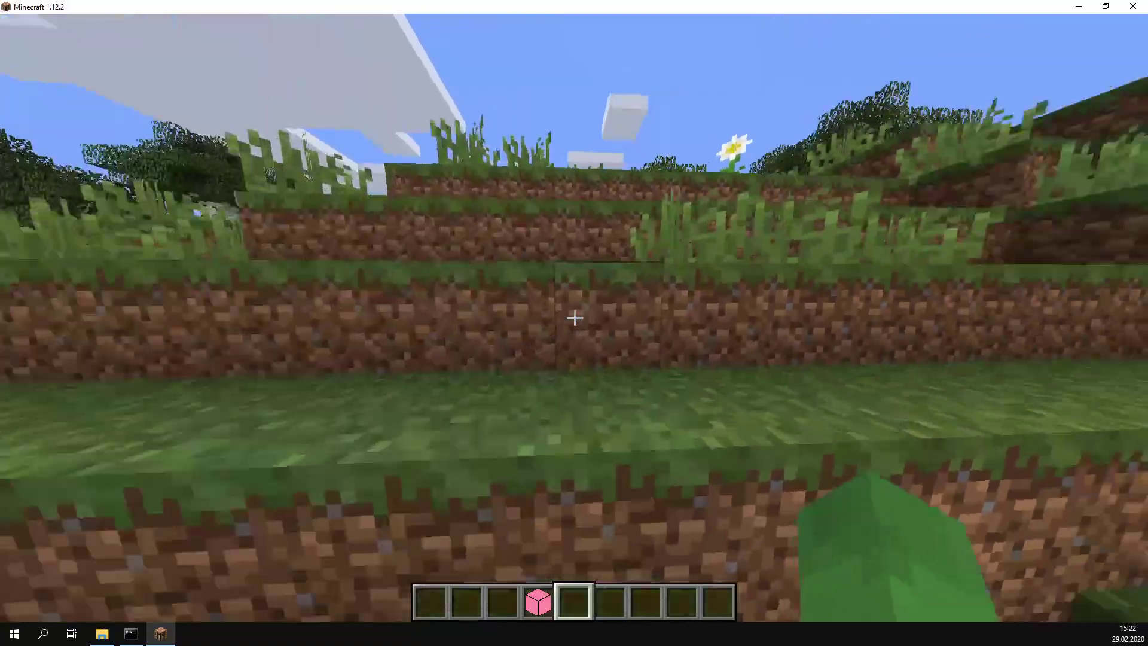
key("w")
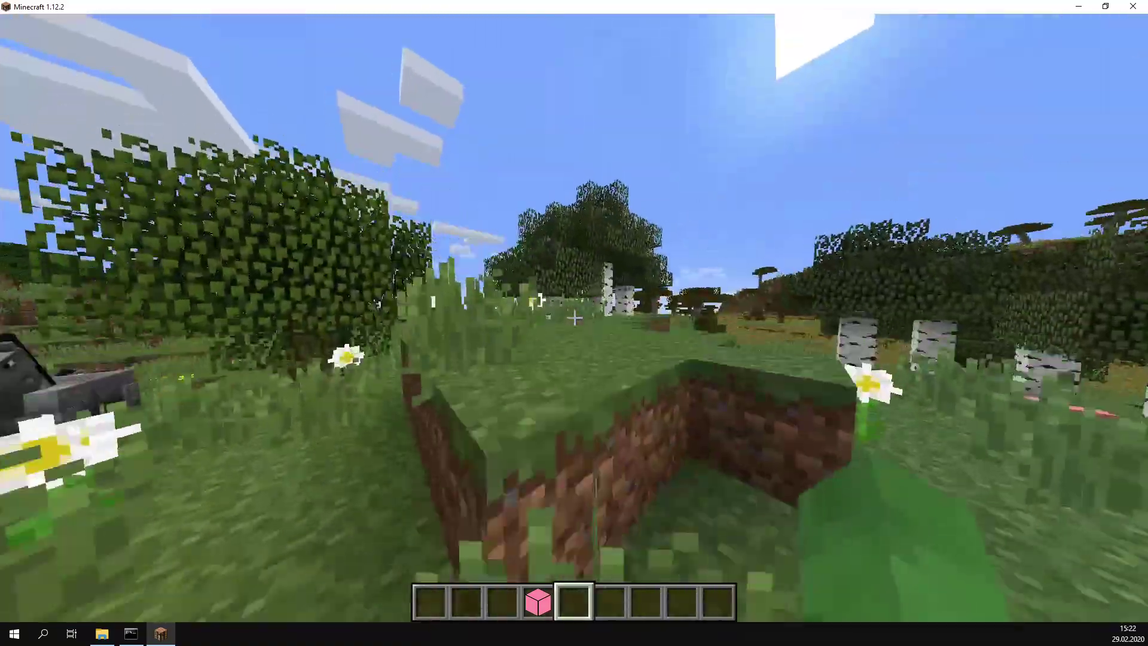